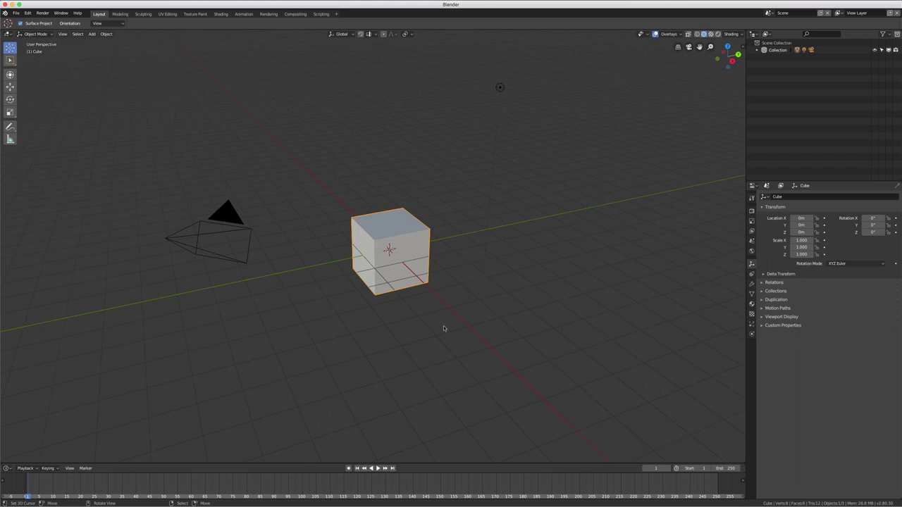
Step: Orbit the viewport slightly around the default cube and zoom out
{"action": "middle_click_drag", "start_coordinate": [535, 300], "coordinate": [544, 299]}
{"action": "scroll", "coordinate": [537, 303], "scroll_direction": "down", "scroll_amount": 3}
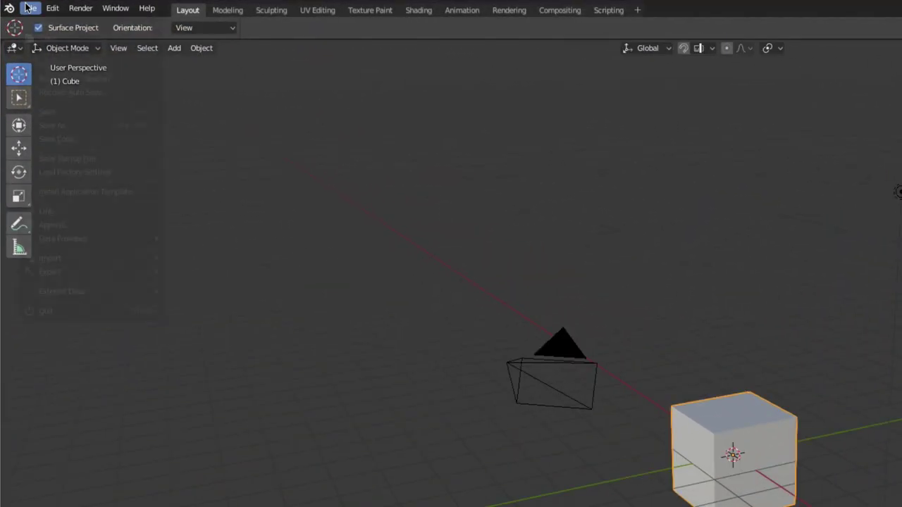
Step: Start a new General scene and orbit slightly around the cube
{"action": "left_click", "coordinate": [30, 7]}
{"action": "mouse_move", "coordinate": [46, 24]}
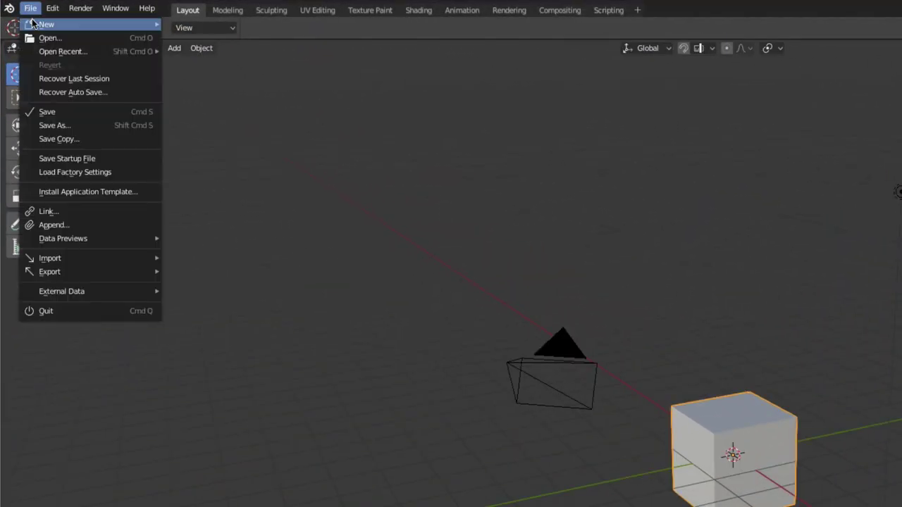
{"action": "left_click", "coordinate": [197, 26]}
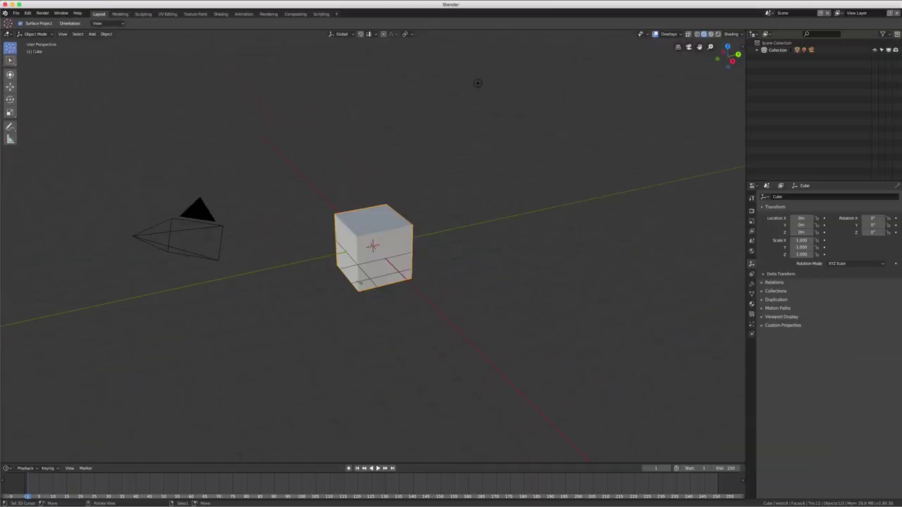
{"action": "middle_click_drag", "start_coordinate": [332, 276], "coordinate": [347, 281]}
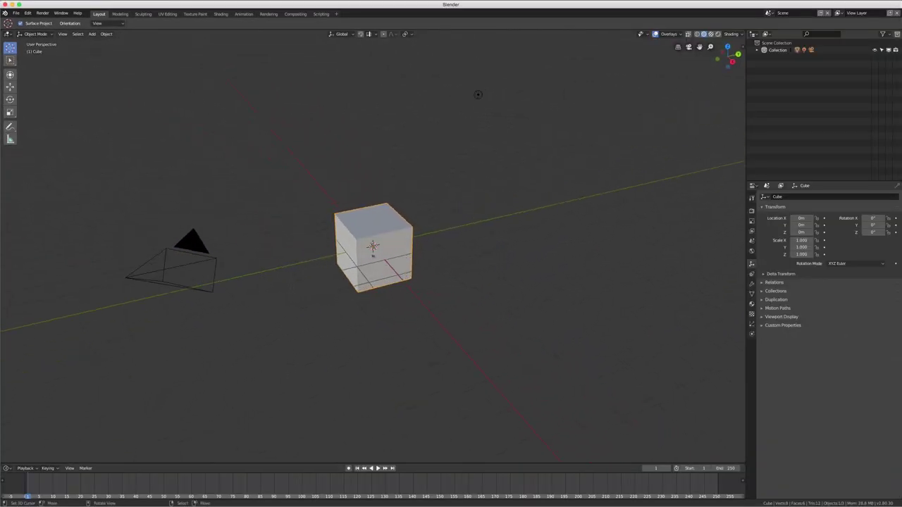
Step: Select the lamp, then the camera, then the lamp again to compare their transforms
{"action": "left_click", "coordinate": [478, 93]}
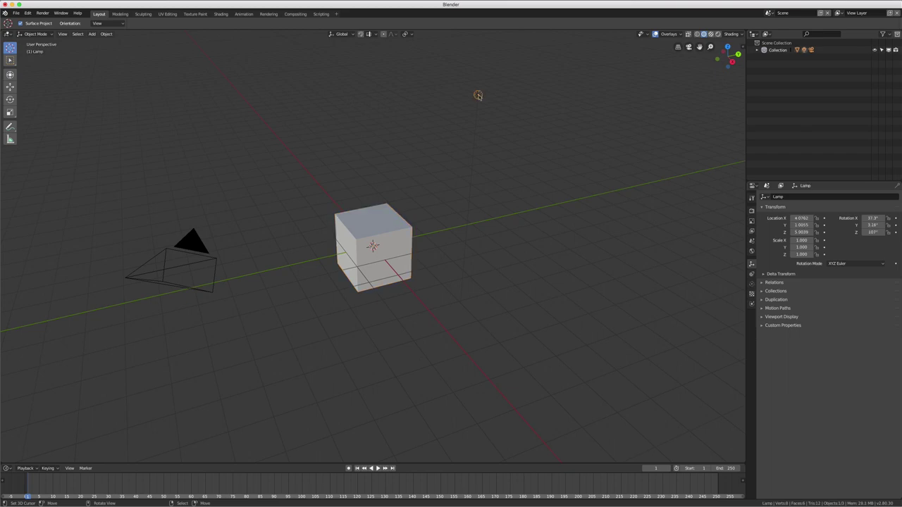
{"action": "left_click", "coordinate": [200, 246]}
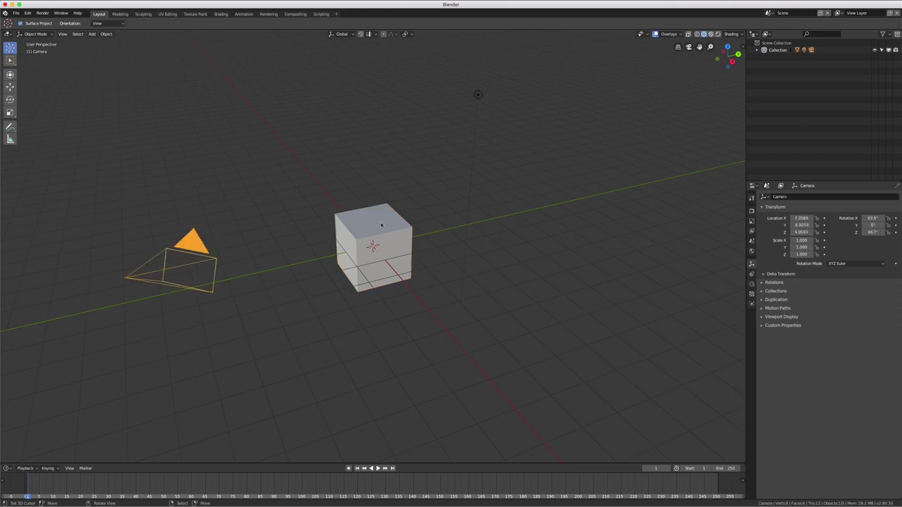
{"action": "left_click", "coordinate": [478, 95]}
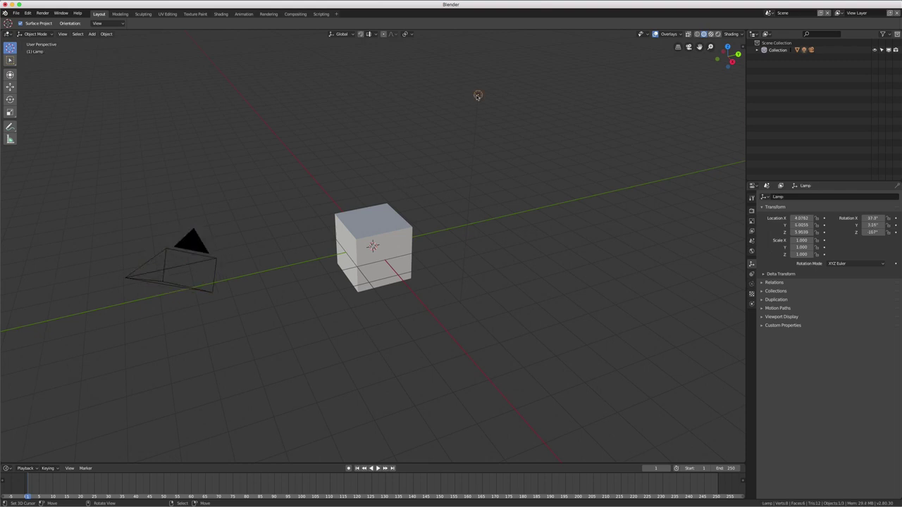
{"action": "mouse_move", "coordinate": [525, 205]}
{"action": "middle_mouse_down"}
{"action": "mouse_move", "coordinate": [496, 204]}
{"action": "mouse_move", "coordinate": [536, 207]}
{"action": "mouse_move", "coordinate": [489, 204]}
{"action": "mouse_move", "coordinate": [522, 206]}
{"action": "mouse_move", "coordinate": [495, 203]}
{"action": "mouse_move", "coordinate": [513, 207]}
{"action": "middle_mouse_up"}
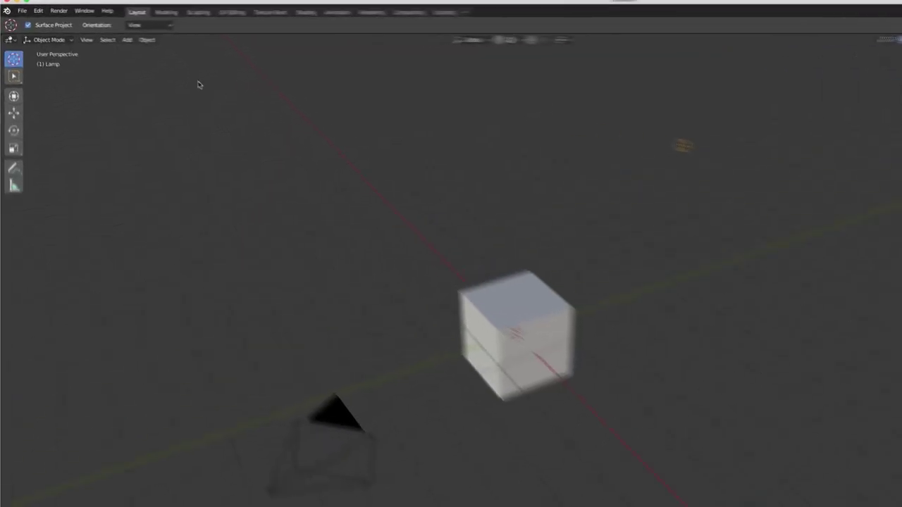
{"action": "left_click", "coordinate": [27, 13]}
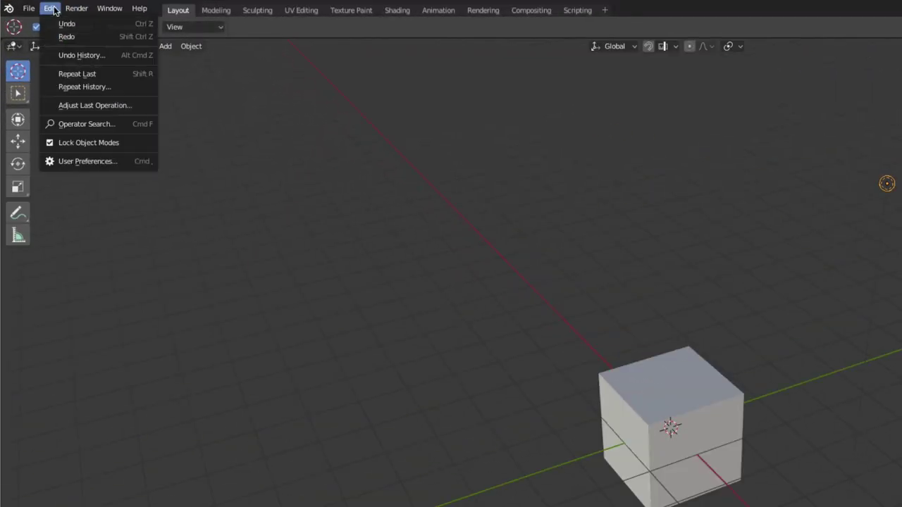
{"action": "left_click", "coordinate": [78, 161]}
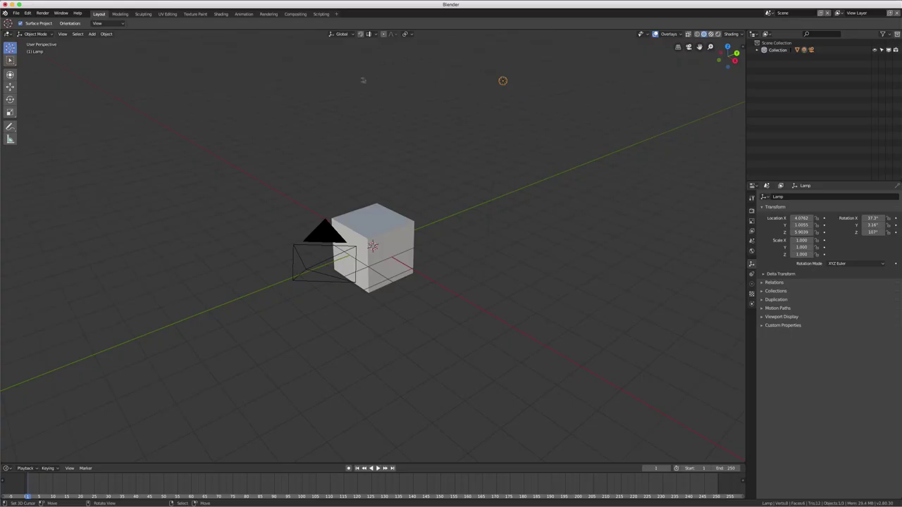
Step: Browse the View, Select, Add and Object menus, then set the 3D cursor in empty space above-left of the cube
{"action": "left_click", "coordinate": [62, 35]}
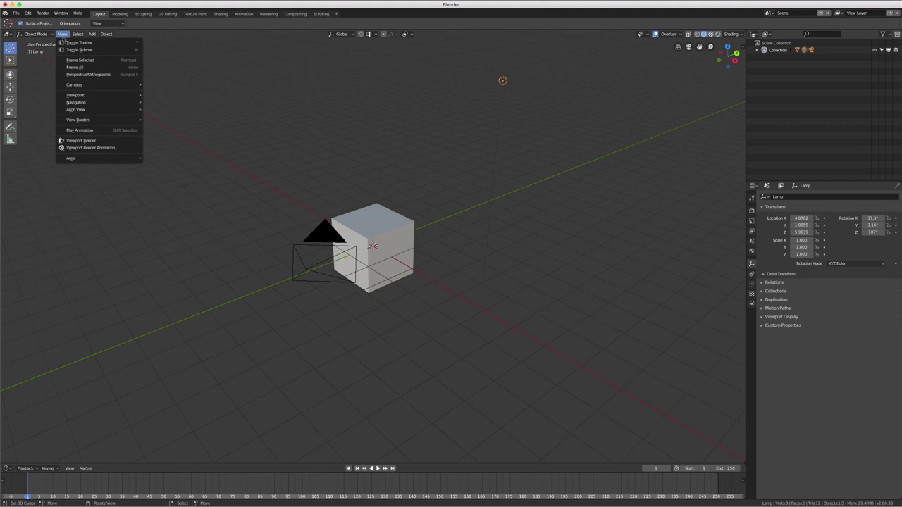
{"action": "left_click", "coordinate": [79, 35]}
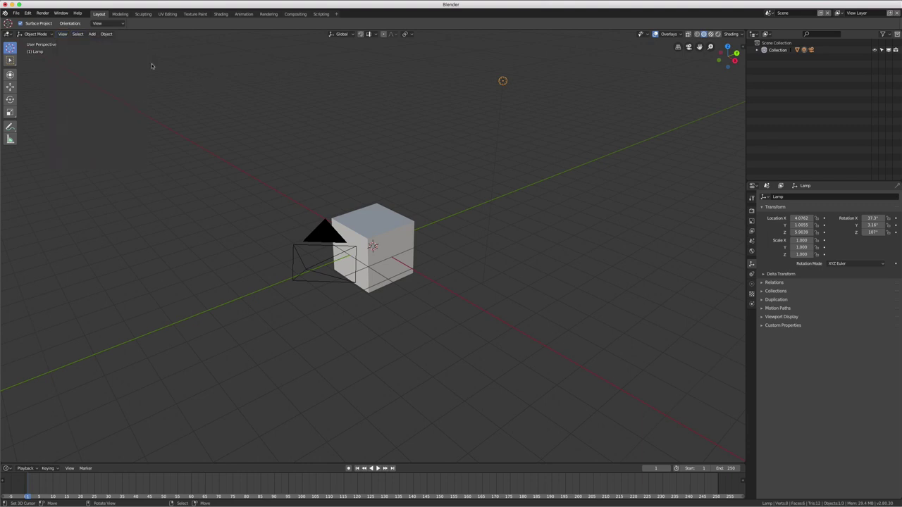
{"action": "left_click", "coordinate": [92, 34]}
{"action": "left_click", "coordinate": [105, 34]}
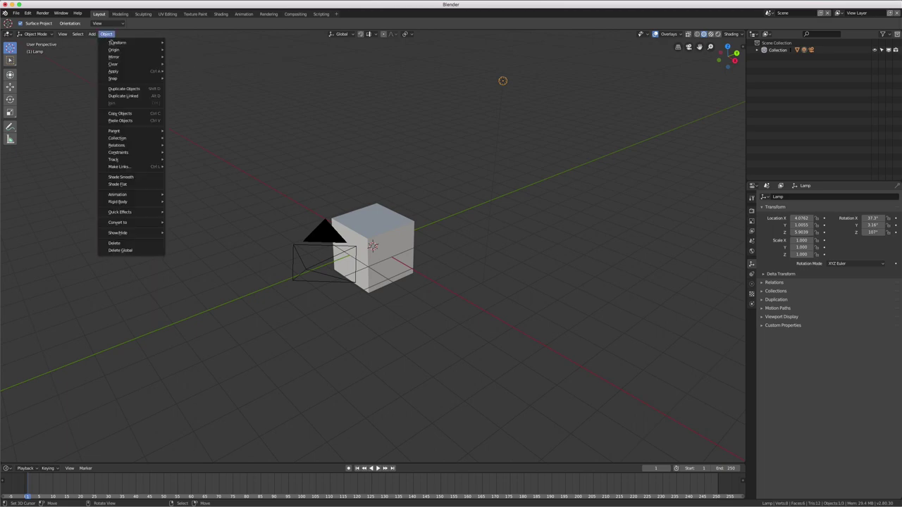
{"action": "mouse_move", "coordinate": [117, 145]}
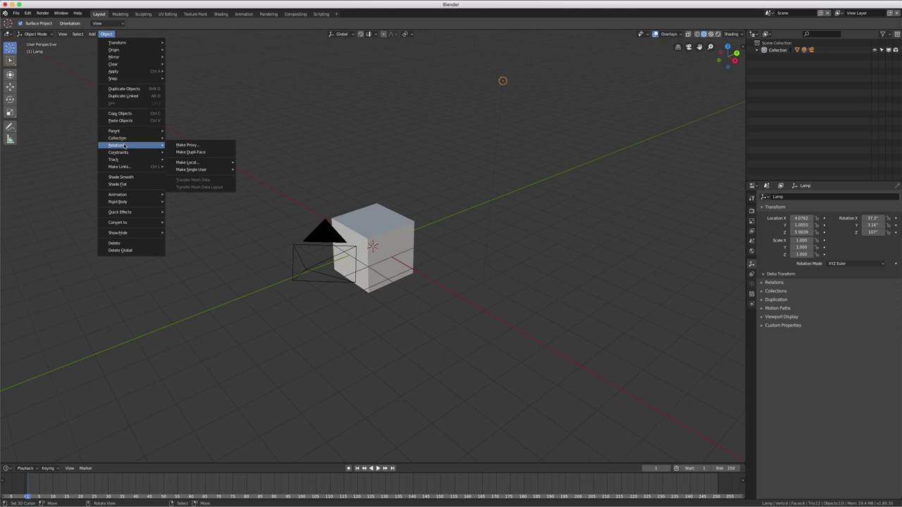
{"action": "right_click", "coordinate": [201, 89], "text": "shift"}
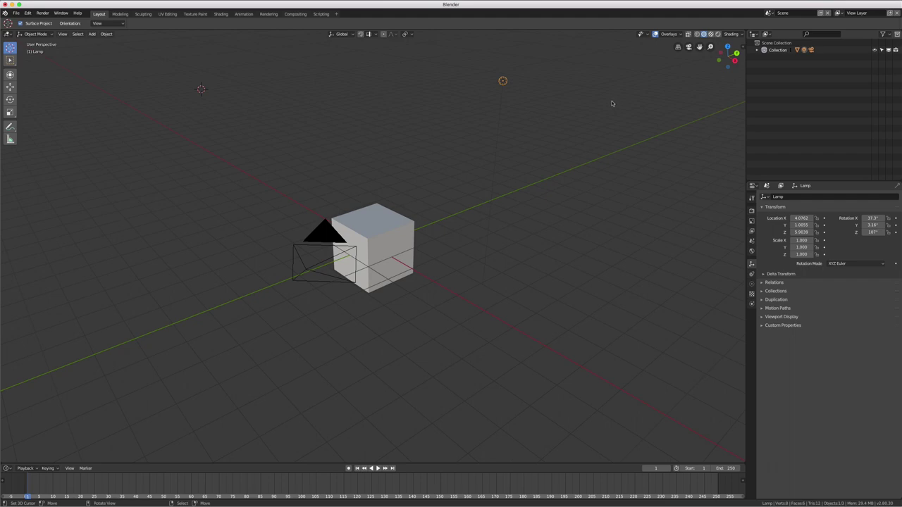
Step: View the cube from side and front orthographic views, toggle perspective, then look down from the top
{"action": "left_click", "coordinate": [734, 60]}
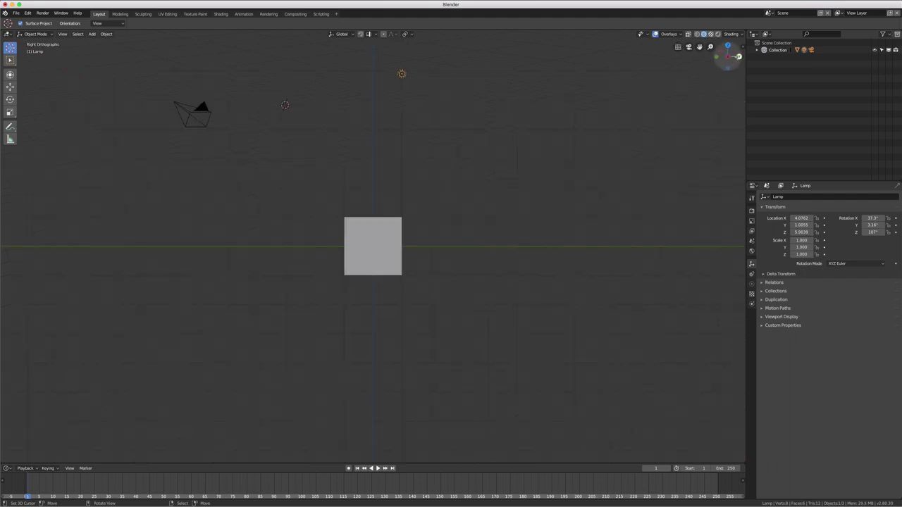
{"action": "left_click", "coordinate": [728, 55]}
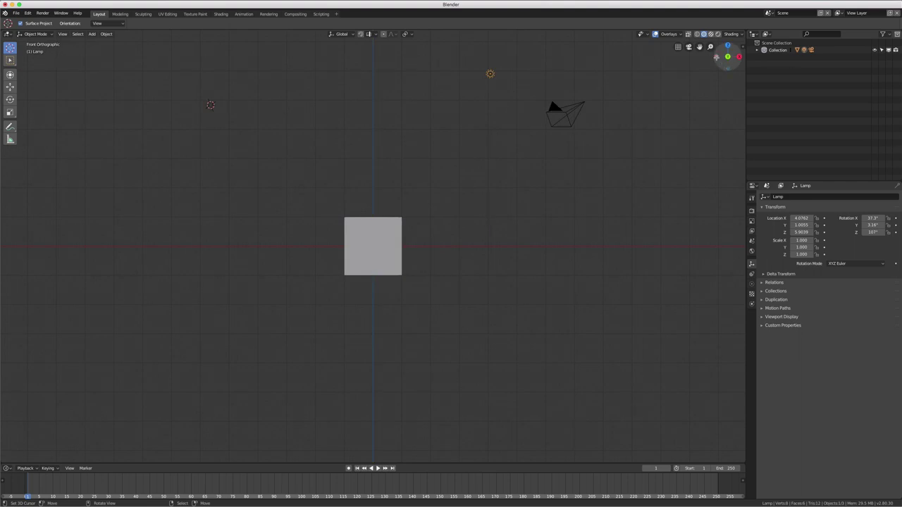
{"action": "key", "text": "KP_5"}
{"action": "key", "text": "KP_7"}
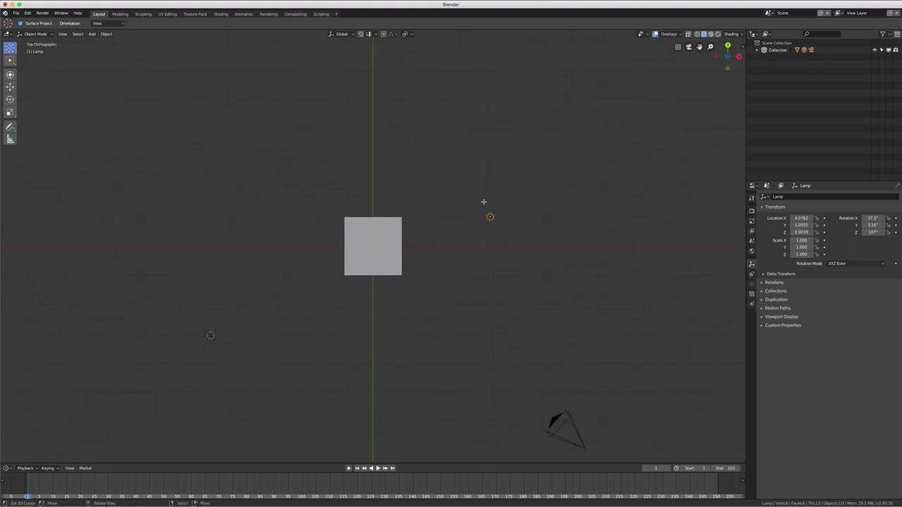
Step: Orbit from the top view into perspective, zoom in, and settle on a steeper angle over the cube
{"action": "mouse_move", "coordinate": [484, 202]}
{"action": "middle_mouse_down"}
{"action": "mouse_move", "coordinate": [527, 252]}
{"action": "mouse_move", "coordinate": [520, 201]}
{"action": "mouse_move", "coordinate": [447, 234]}
{"action": "mouse_move", "coordinate": [547, 263]}
{"action": "middle_mouse_up"}
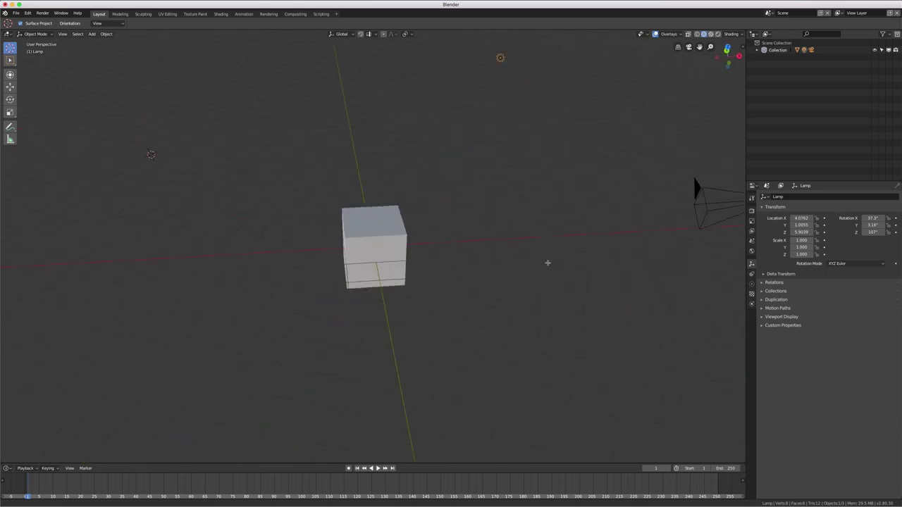
{"action": "scroll", "coordinate": [547, 263], "scroll_direction": "up", "scroll_amount": 2}
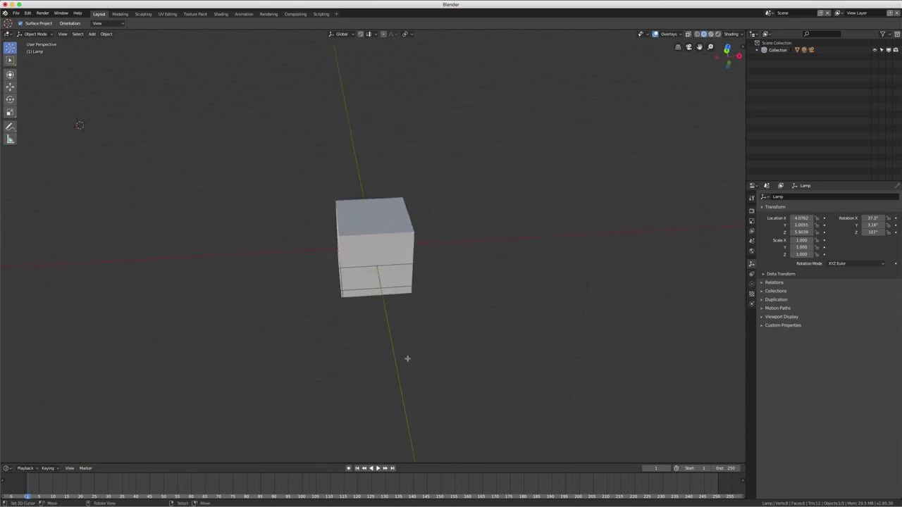
{"action": "middle_click_drag", "start_coordinate": [403, 357], "coordinate": [421, 343]}
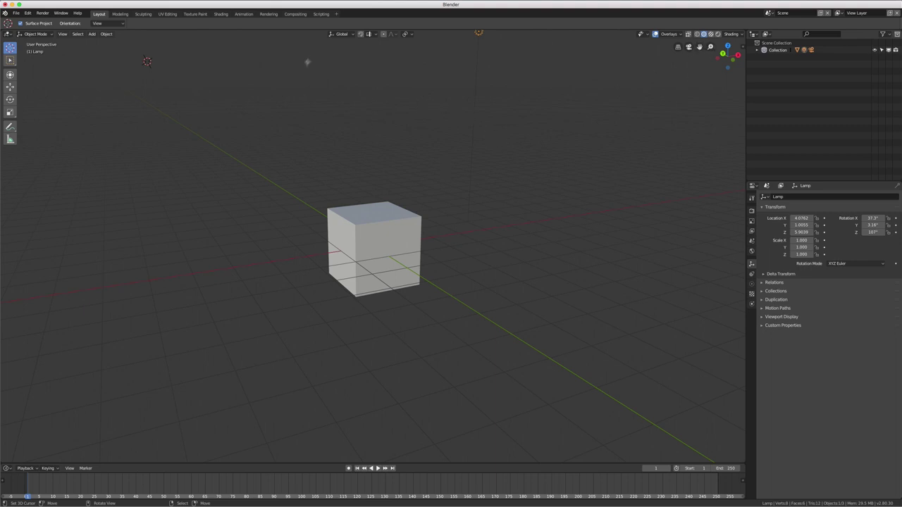
{"action": "middle_click_drag", "start_coordinate": [361, 302], "coordinate": [359, 299]}
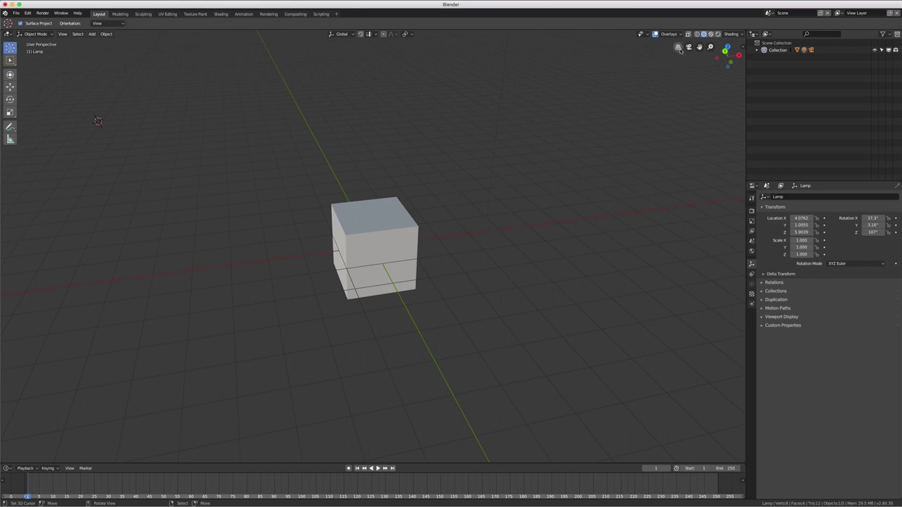
Step: Toggle orthographic and camera views on and off, then orbit and zoom to reframe the cube
{"action": "left_click", "coordinate": [678, 48]}
{"action": "left_click", "coordinate": [679, 47]}
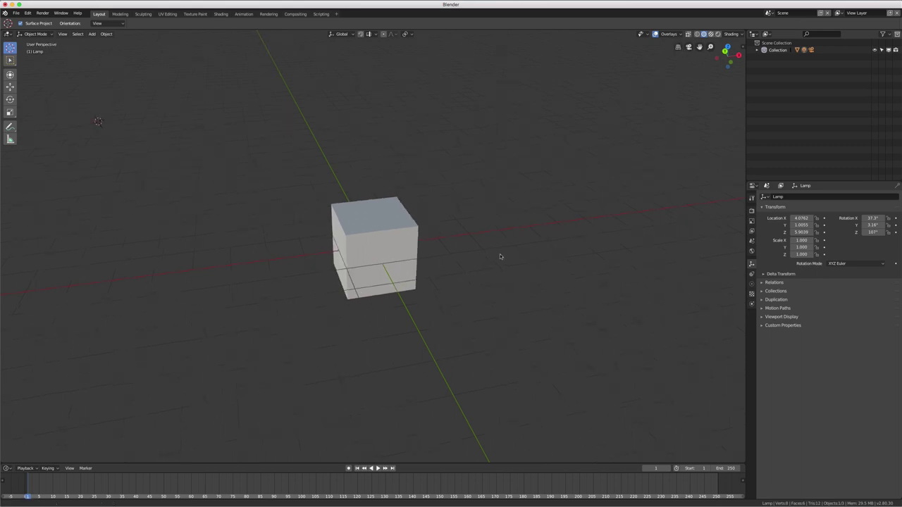
{"action": "mouse_move", "coordinate": [501, 256]}
{"action": "middle_mouse_down"}
{"action": "mouse_move", "coordinate": [486, 246]}
{"action": "mouse_move", "coordinate": [501, 252]}
{"action": "middle_mouse_up"}
{"action": "left_click", "coordinate": [689, 47]}
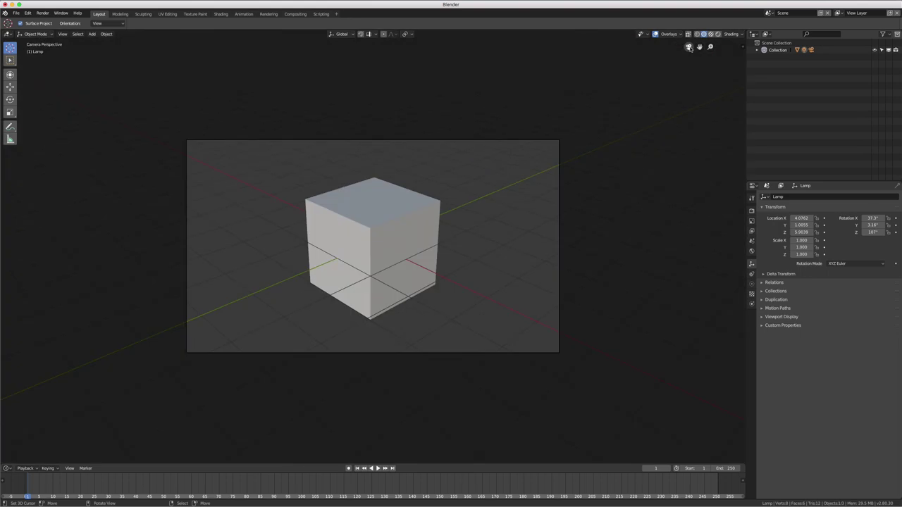
{"action": "left_click", "coordinate": [689, 47]}
{"action": "mouse_move", "coordinate": [502, 35]}
{"action": "middle_mouse_down"}
{"action": "mouse_move", "coordinate": [496, 50]}
{"action": "mouse_move", "coordinate": [671, 72]}
{"action": "middle_mouse_up"}
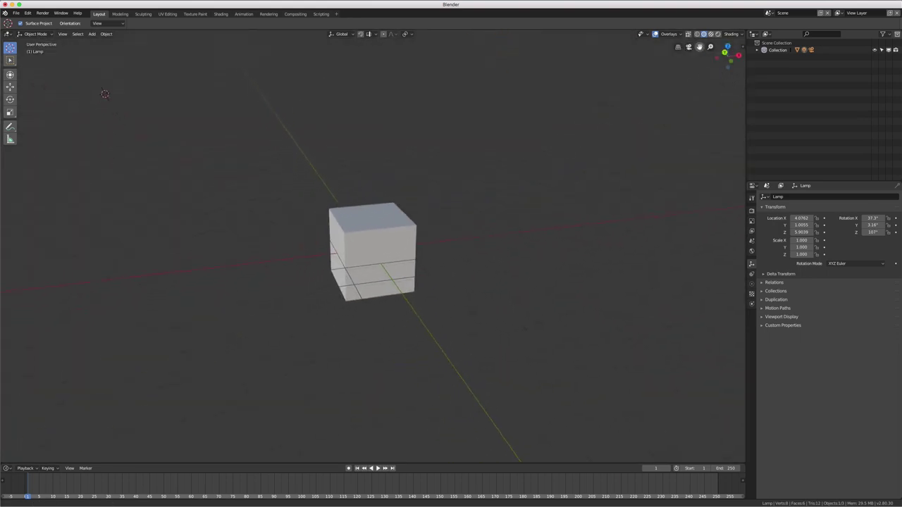
{"action": "scroll", "coordinate": [486, 160], "scroll_direction": "down", "scroll_amount": 2}
{"action": "scroll", "coordinate": [486, 160], "scroll_direction": "down", "scroll_amount": 1}
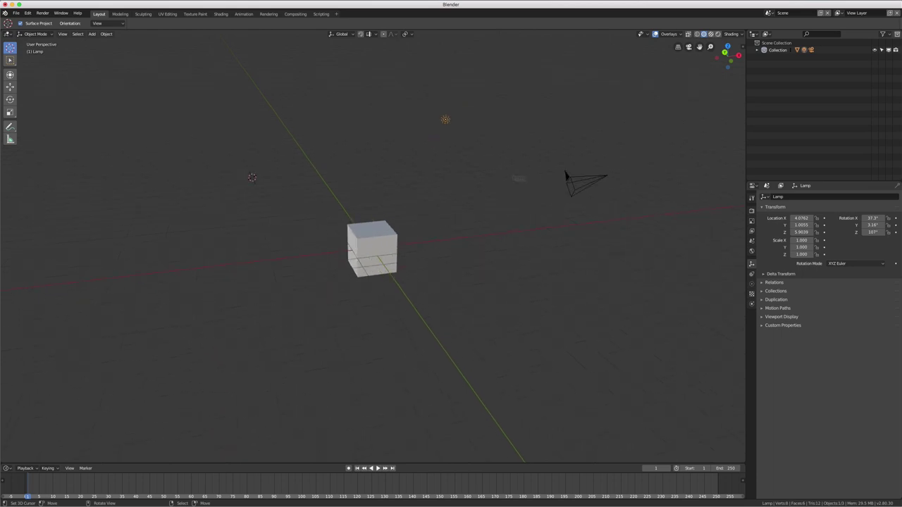
{"action": "left_click_drag", "start_coordinate": [710, 47], "coordinate": [711, 49]}
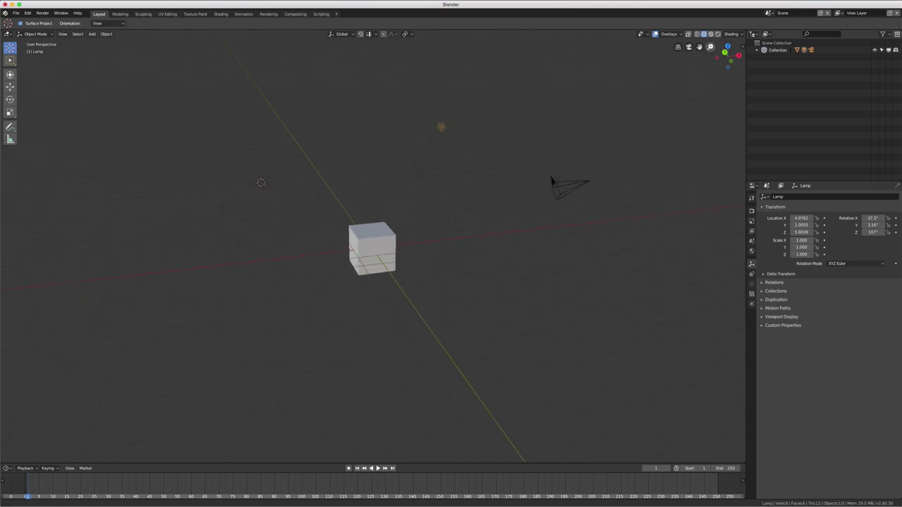
Step: Select the camera and lamp, then expand Collection to list Camera, Cube and Lamp
{"action": "left_click", "coordinate": [611, 174]}
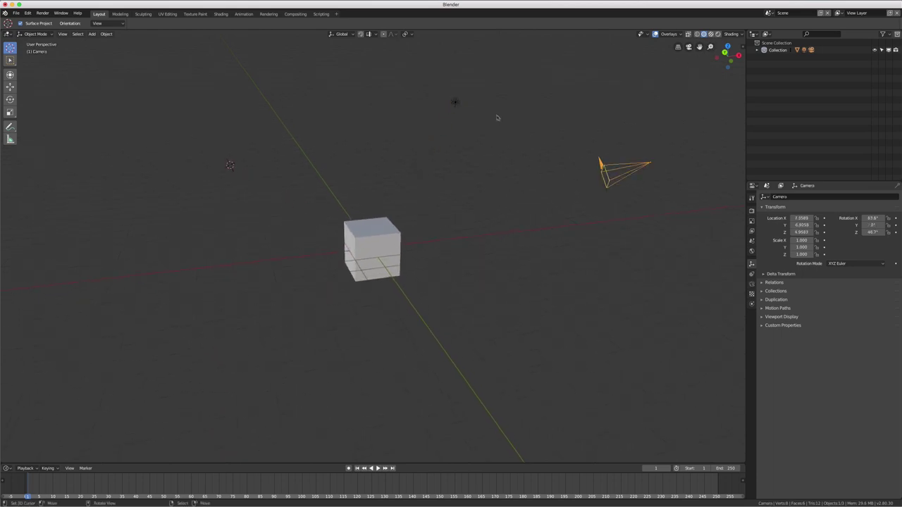
{"action": "left_click", "coordinate": [456, 103]}
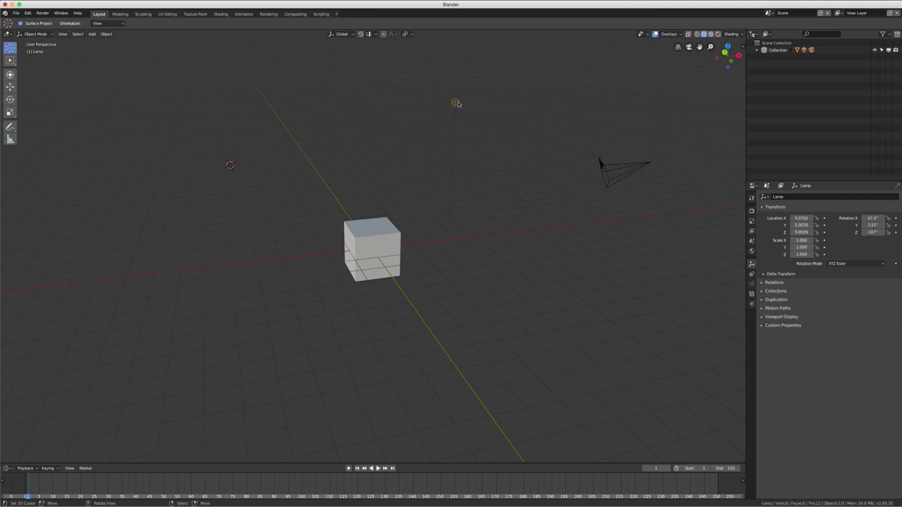
{"action": "left_click", "coordinate": [757, 50]}
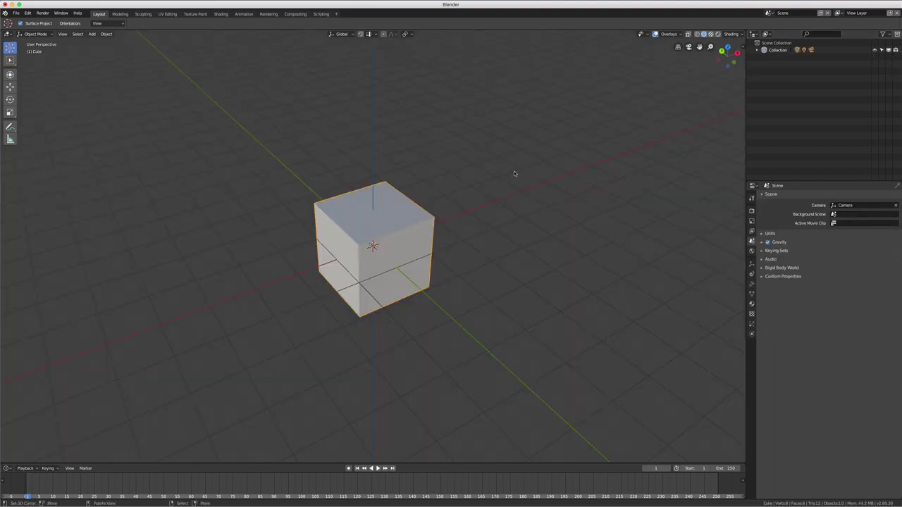
{"action": "scroll", "coordinate": [514, 171], "scroll_direction": "down", "scroll_amount": 4}
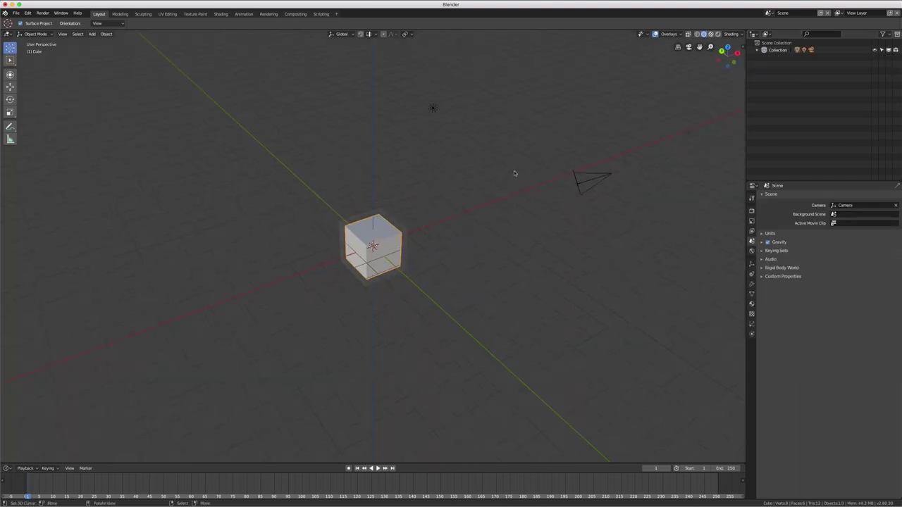
{"action": "mouse_move", "coordinate": [549, 199]}
{"action": "middle_mouse_down"}
{"action": "mouse_move", "coordinate": [541, 195]}
{"action": "mouse_move", "coordinate": [559, 191]}
{"action": "middle_mouse_up"}
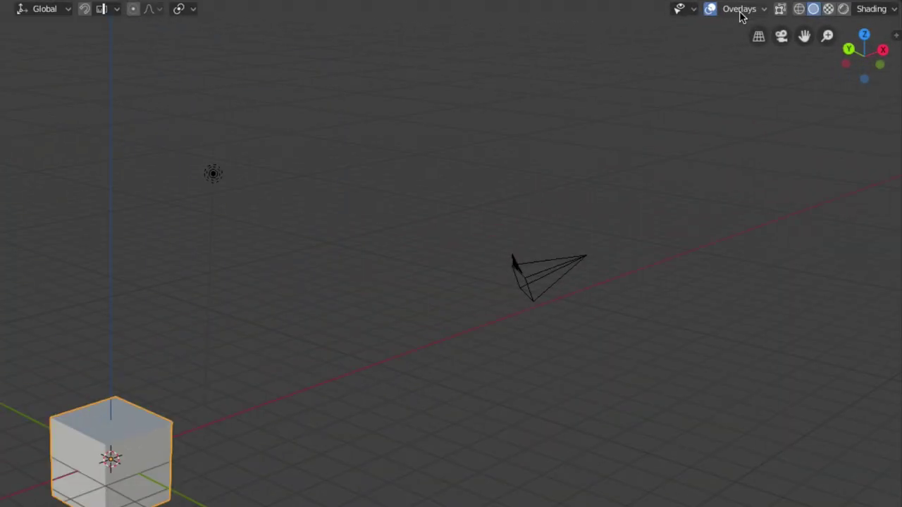
{"action": "left_click", "coordinate": [740, 10]}
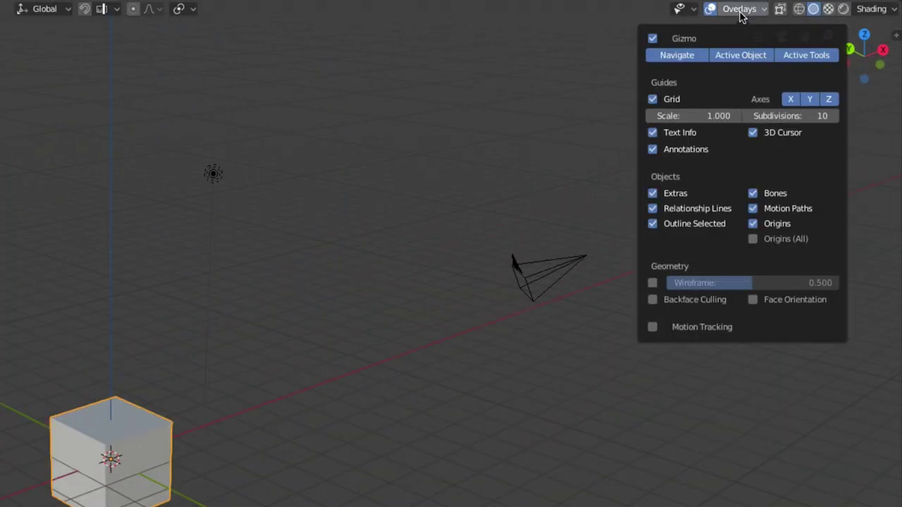
{"action": "left_click", "coordinate": [653, 101]}
{"action": "left_click", "coordinate": [653, 100]}
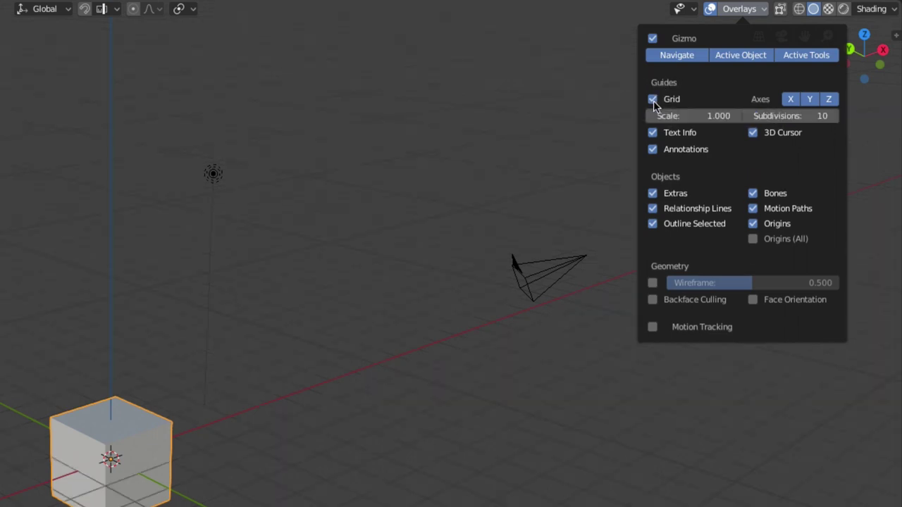
{"action": "left_click", "coordinate": [790, 100]}
{"action": "left_click", "coordinate": [811, 100]}
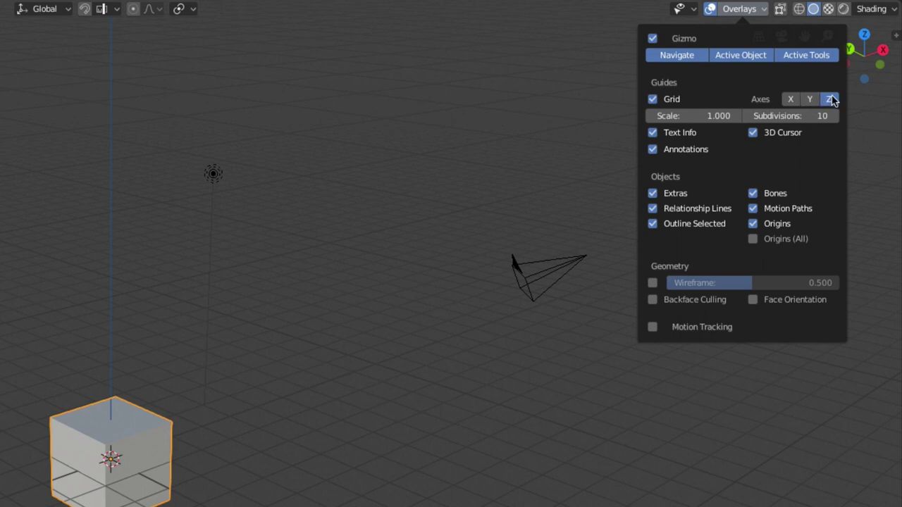
{"action": "left_click", "coordinate": [829, 99]}
{"action": "left_click", "coordinate": [652, 99]}
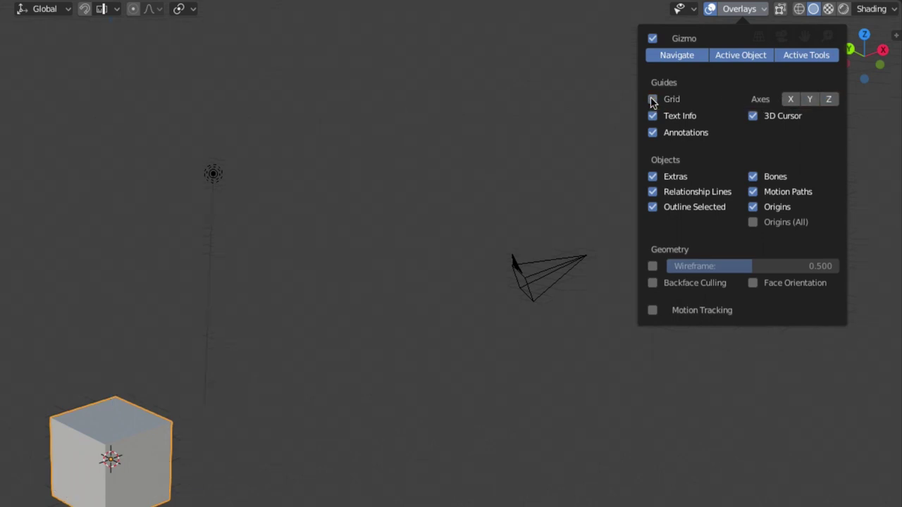
{"action": "left_click", "coordinate": [653, 100]}
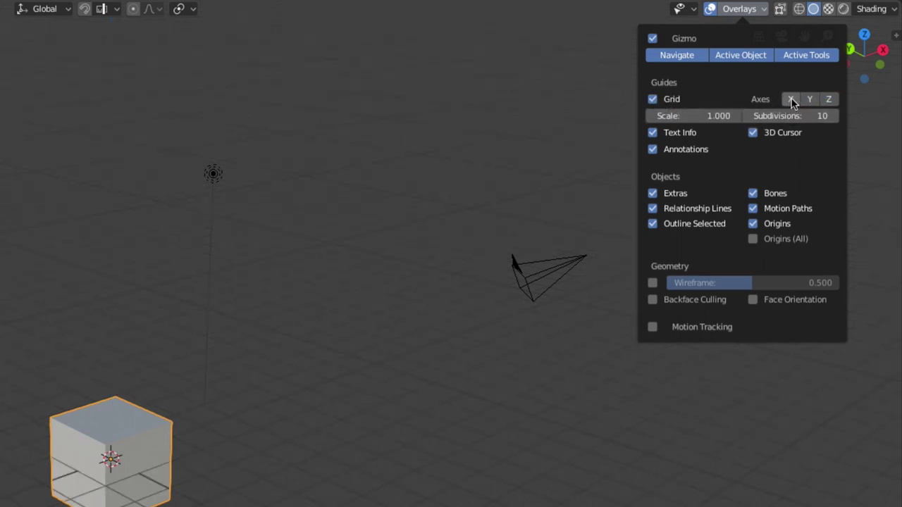
{"action": "left_click", "coordinate": [792, 100]}
{"action": "left_click", "coordinate": [810, 100]}
{"action": "left_click", "coordinate": [827, 101]}
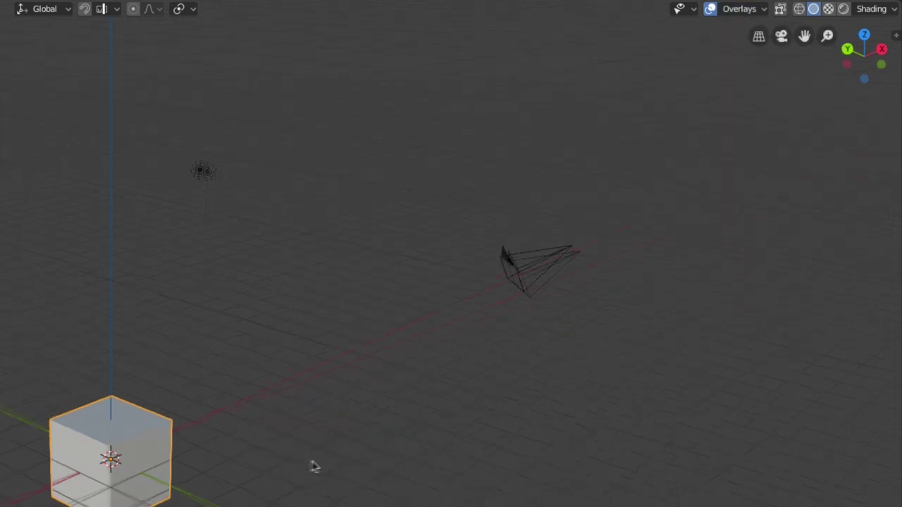
{"action": "mouse_move", "coordinate": [314, 467]}
{"action": "middle_mouse_down"}
{"action": "mouse_move", "coordinate": [338, 447]}
{"action": "mouse_move", "coordinate": [366, 458]}
{"action": "mouse_move", "coordinate": [373, 492]}
{"action": "middle_mouse_up"}
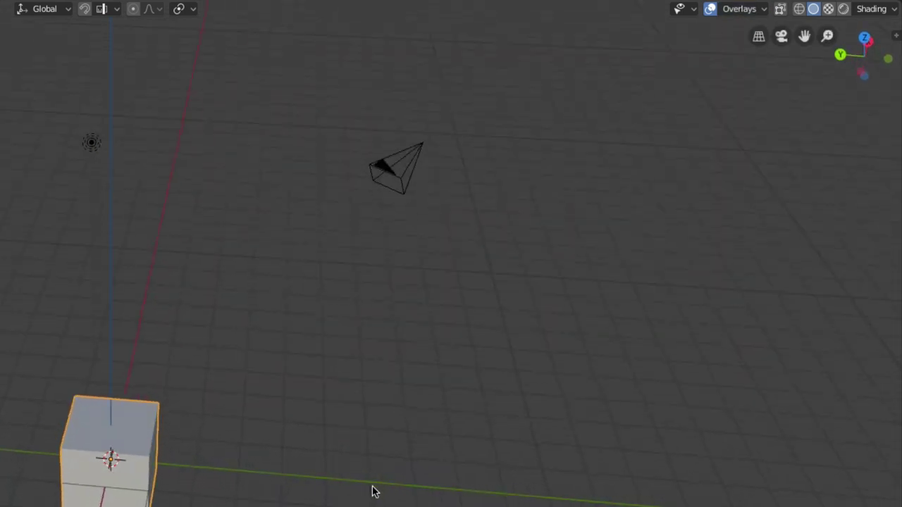
{"action": "key", "text": "KP_1"}
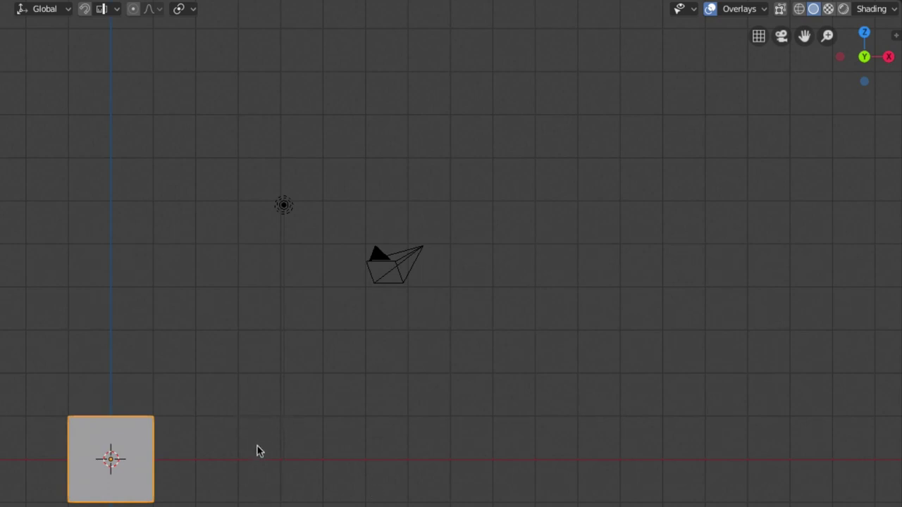
{"action": "scroll", "coordinate": [257, 451], "scroll_direction": "up", "scroll_amount": 4}
{"action": "scroll", "coordinate": [257, 451], "scroll_direction": "up", "scroll_amount": 2}
{"action": "scroll", "coordinate": [361, 420], "scroll_direction": "up", "scroll_amount": 1}
{"action": "scroll", "coordinate": [362, 402], "scroll_direction": "up", "scroll_amount": 1}
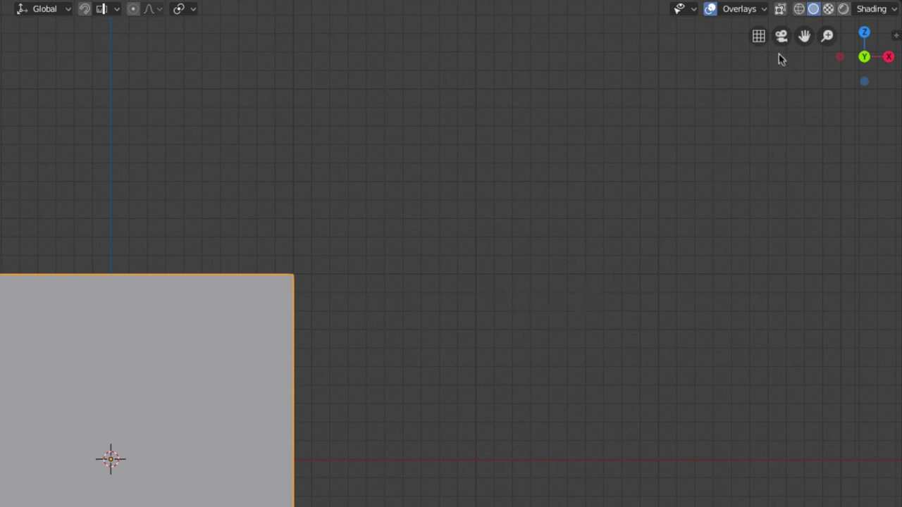
{"action": "left_click", "coordinate": [750, 11]}
{"action": "scroll", "coordinate": [395, 456], "scroll_direction": "down", "scroll_amount": 4}
{"action": "mouse_move", "coordinate": [395, 455]}
{"action": "middle_mouse_down"}
{"action": "mouse_move", "coordinate": [401, 393]}
{"action": "mouse_move", "coordinate": [385, 419]}
{"action": "mouse_move", "coordinate": [374, 419]}
{"action": "mouse_move", "coordinate": [388, 432]}
{"action": "mouse_move", "coordinate": [353, 428]}
{"action": "middle_mouse_up"}
{"action": "scroll", "coordinate": [352, 429], "scroll_direction": "down", "scroll_amount": 2}
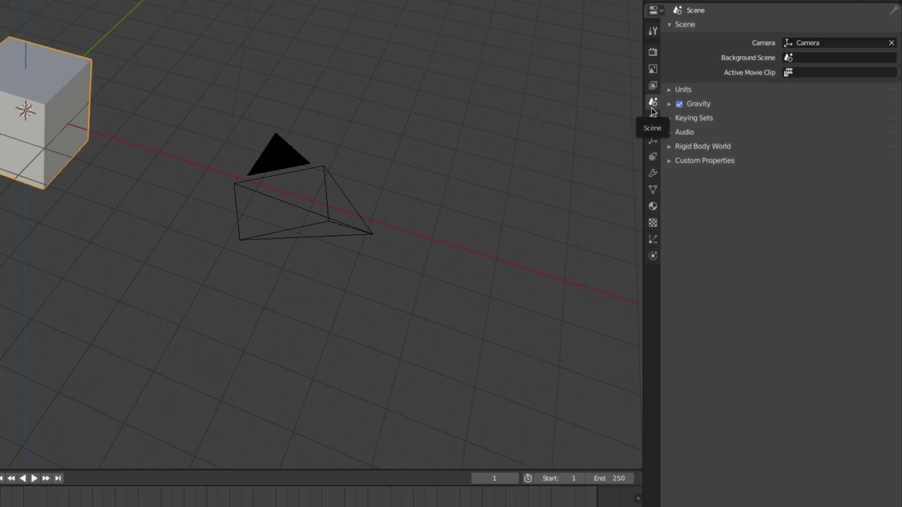
Step: Expand the Units panel in Scene properties and keep the Unit System on Metric
{"action": "left_click", "coordinate": [670, 92]}
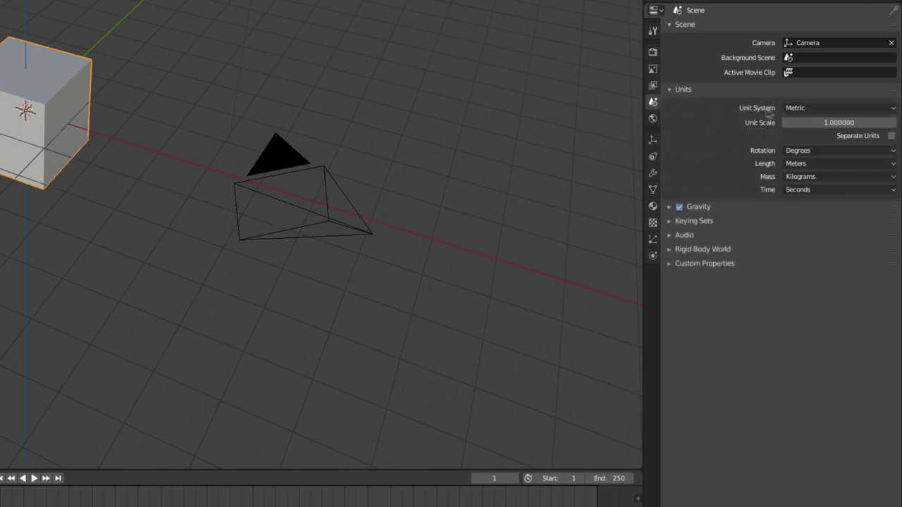
{"action": "left_click", "coordinate": [811, 111]}
{"action": "left_click", "coordinate": [804, 110]}
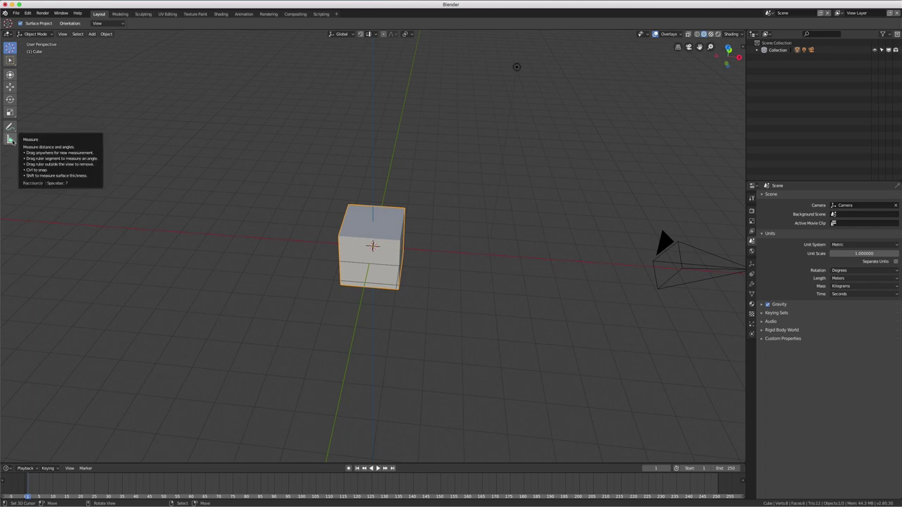
Step: Use the Measure tool to drag a ruler along the cube's top edge, then zoom and orbit to inspect it
{"action": "left_click", "coordinate": [11, 140]}
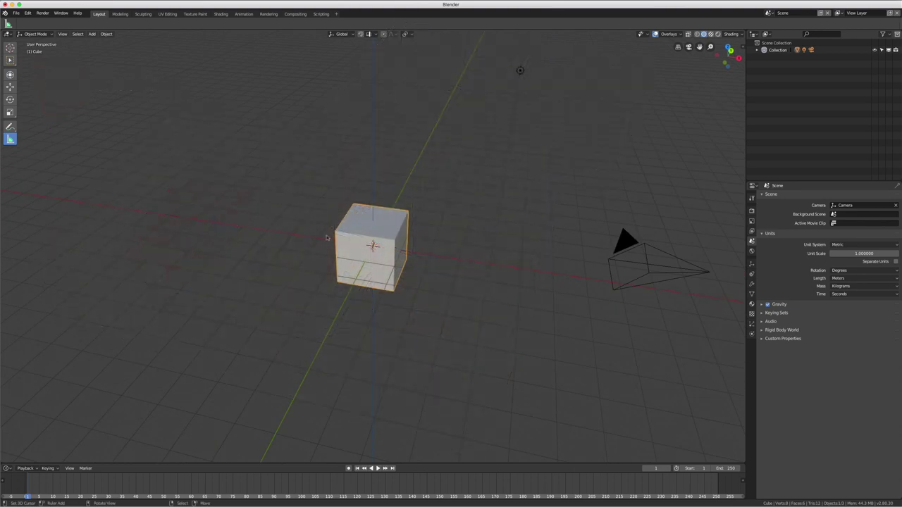
{"action": "right_click", "coordinate": [335, 233], "text": "shift"}
{"action": "left_click_drag", "start_coordinate": [337, 234], "coordinate": [396, 240]}
{"action": "scroll", "coordinate": [365, 239], "scroll_direction": "up", "scroll_amount": 3}
{"action": "scroll", "coordinate": [365, 239], "scroll_direction": "up", "scroll_amount": 2}
{"action": "mouse_move", "coordinate": [357, 233]}
{"action": "middle_mouse_down"}
{"action": "mouse_move", "coordinate": [389, 251]}
{"action": "mouse_move", "coordinate": [373, 250]}
{"action": "middle_mouse_up"}
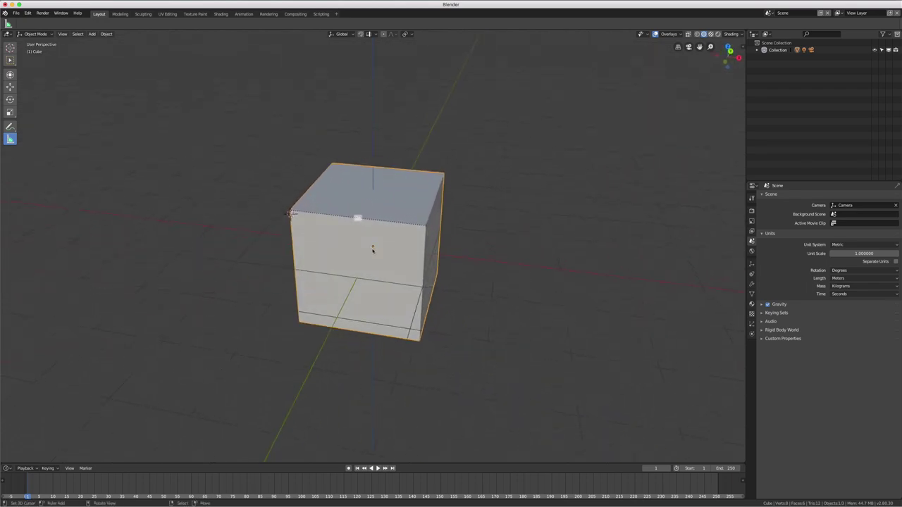